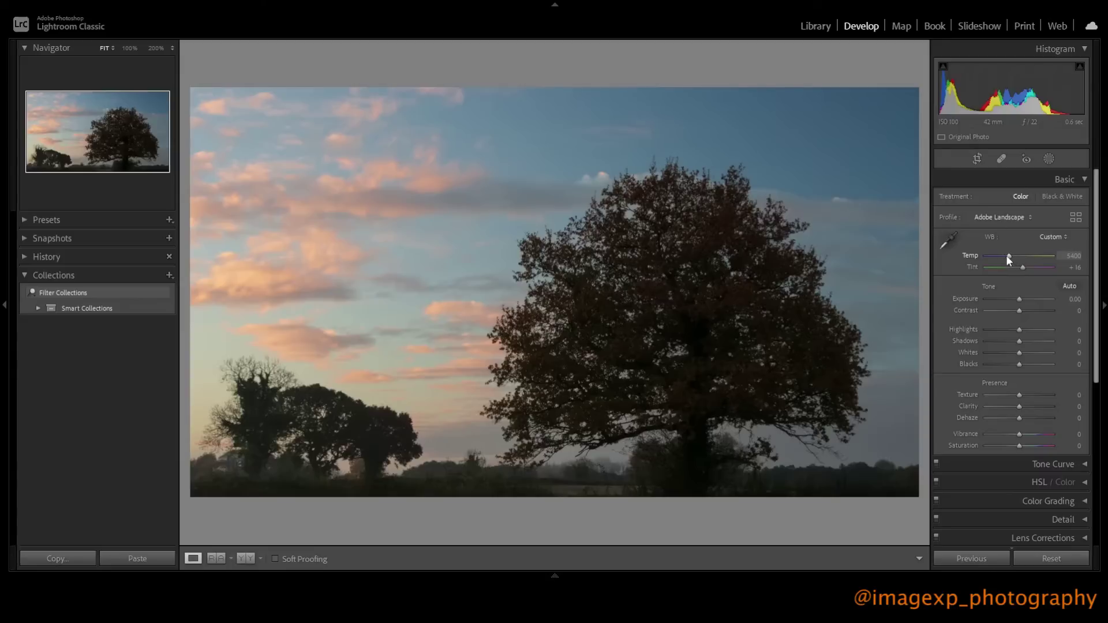
Step: Warm the sunset photo to Temp 11215 and raise Exposure to +0.35 in Basic
drag(1007, 256, 1021, 254)
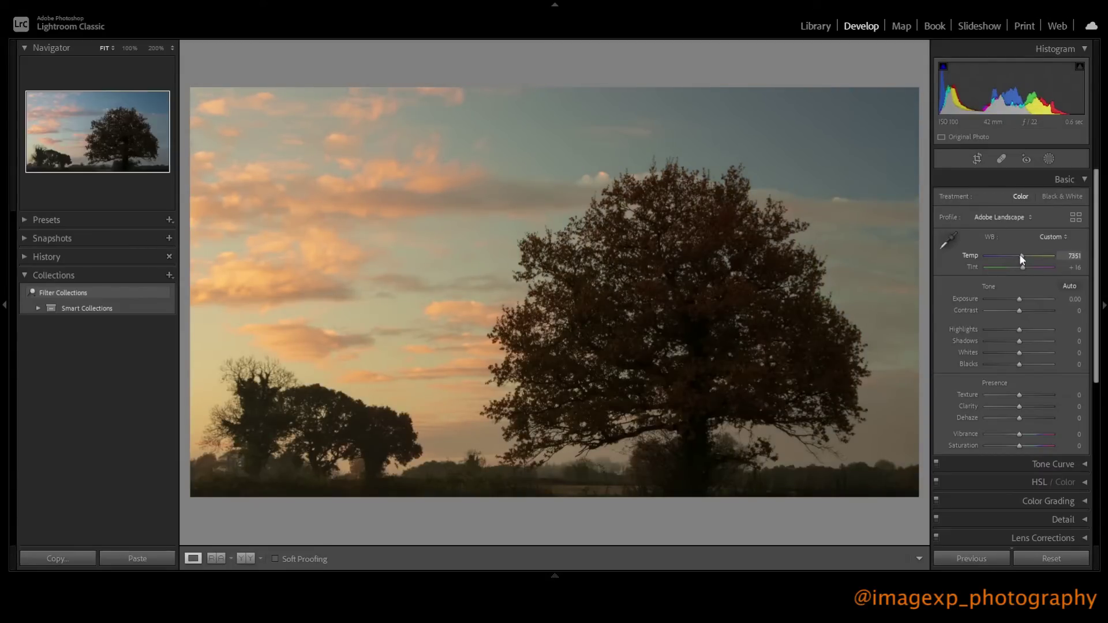
drag(1021, 260, 1033, 259)
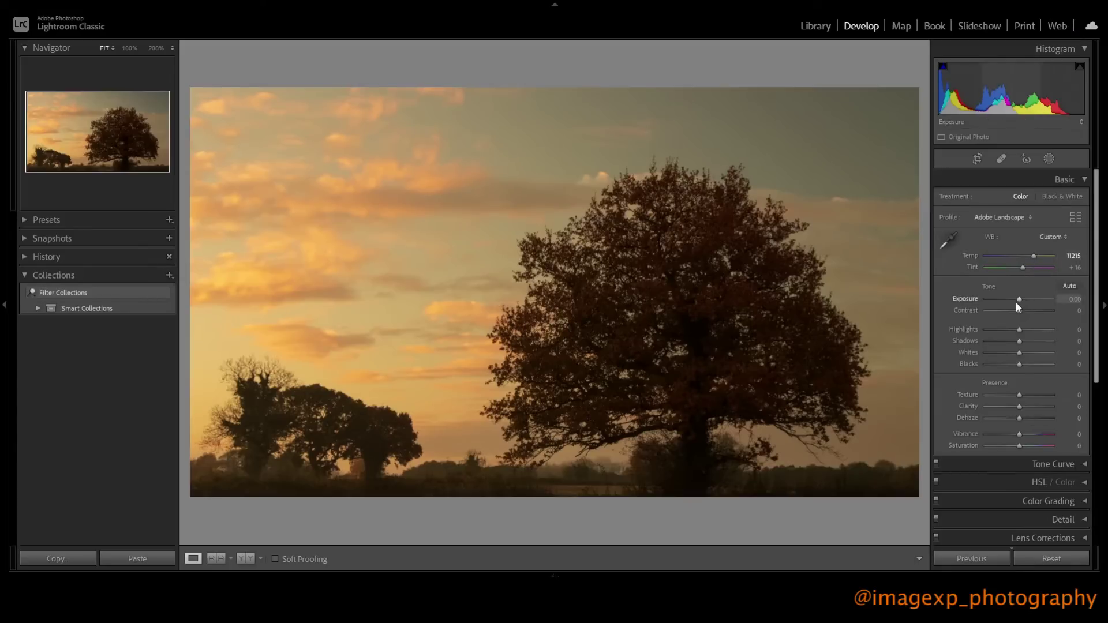
drag(1019, 302, 1020, 300)
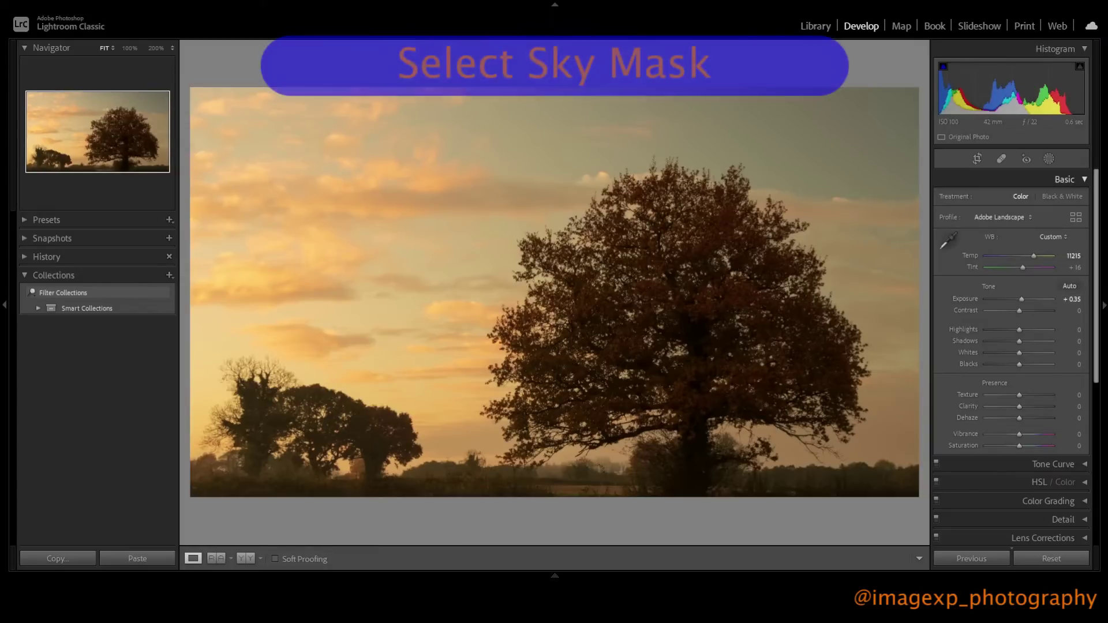
Step: Create a Select Sky mask with Clarity 71, Dehaze 21 and Saturation 18
click(1048, 158)
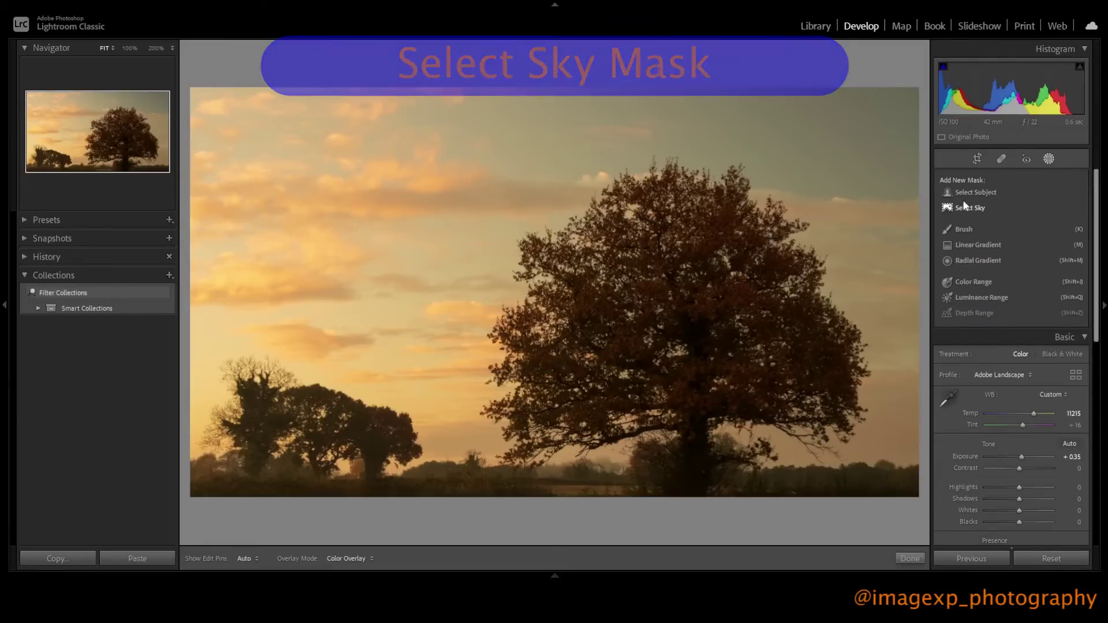
click(962, 206)
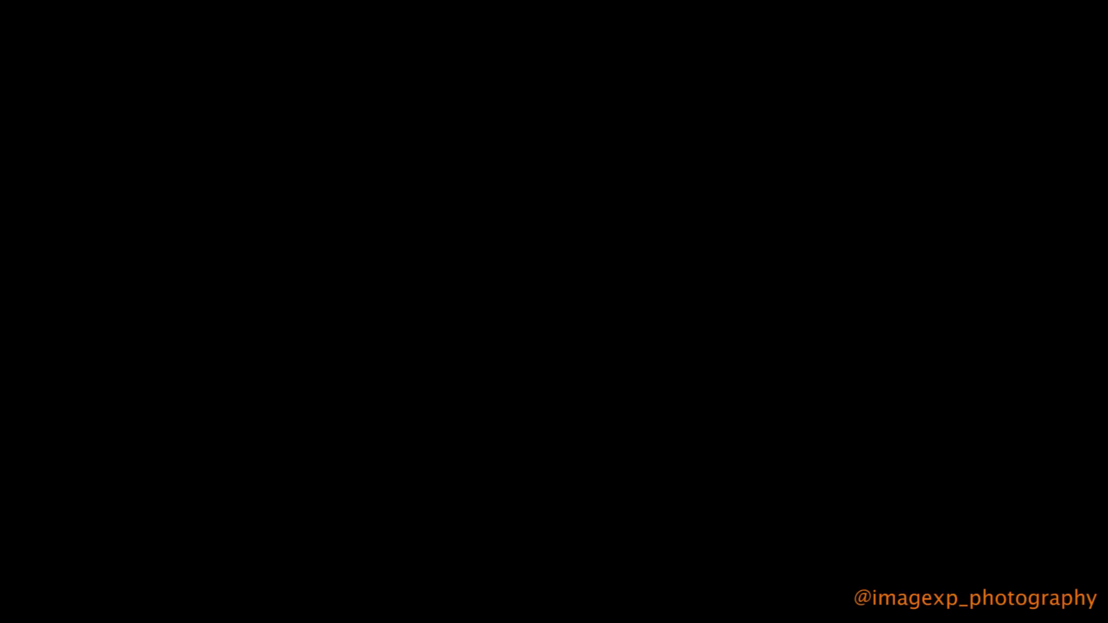
drag(1017, 330, 1041, 334)
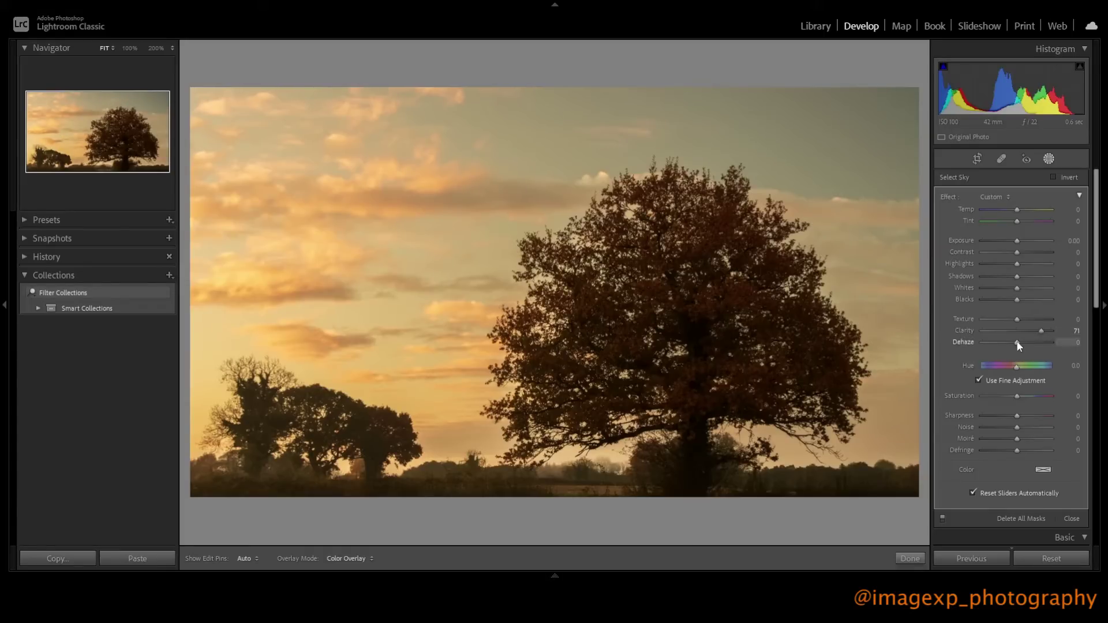
drag(1018, 343, 1024, 340)
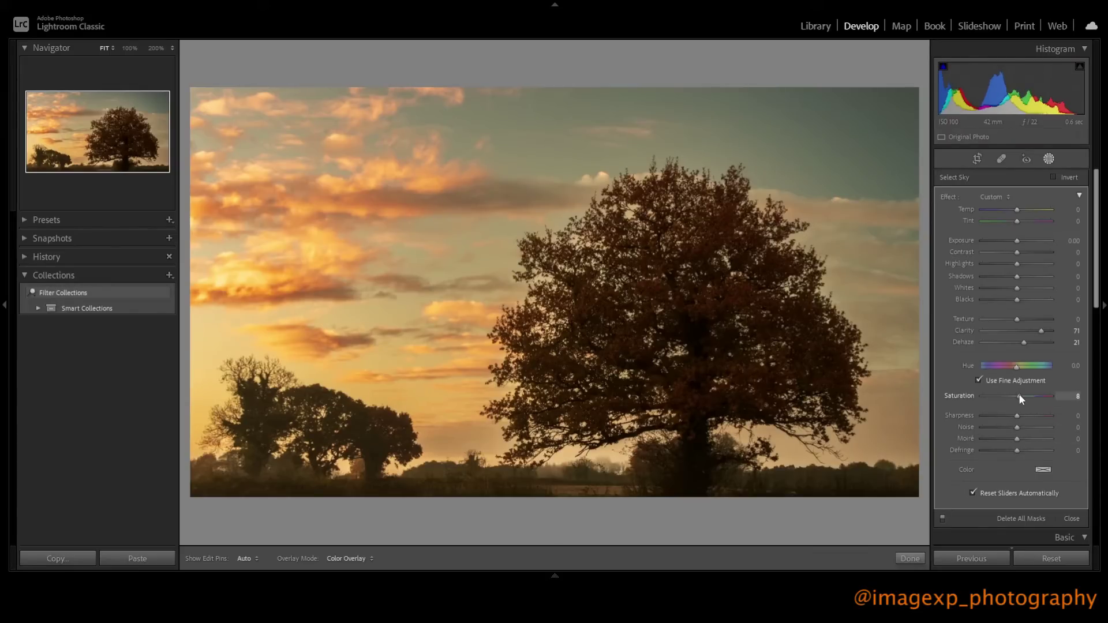
drag(1019, 394, 1023, 394)
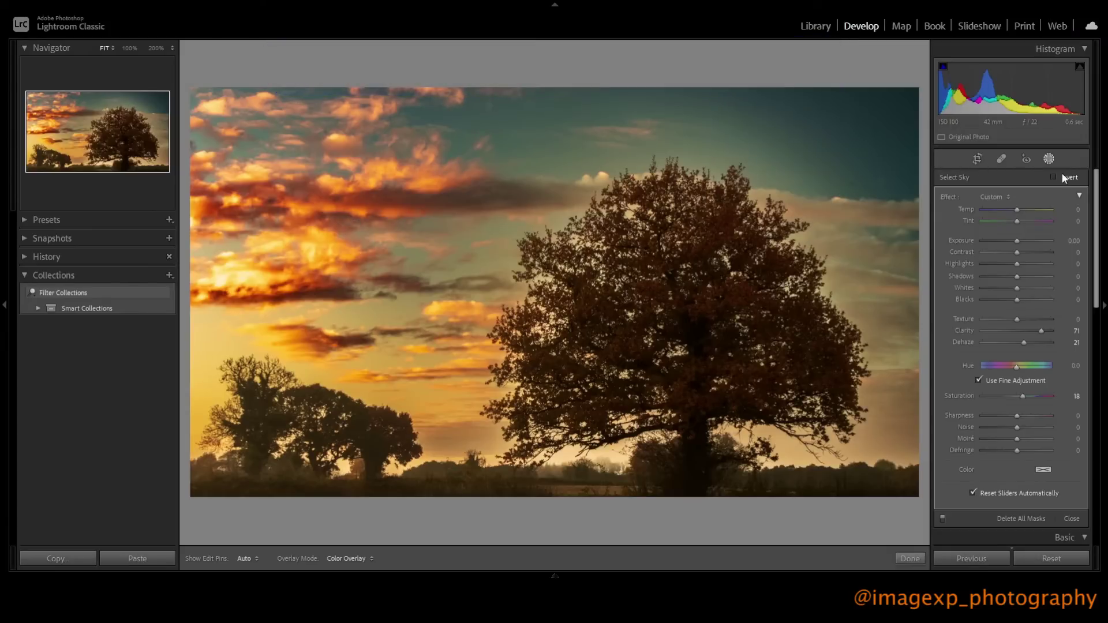
Step: Invert the sky mask and give the land Temp 36, Tint 29, Exposure 0.57, lifted Shadows
click(1054, 177)
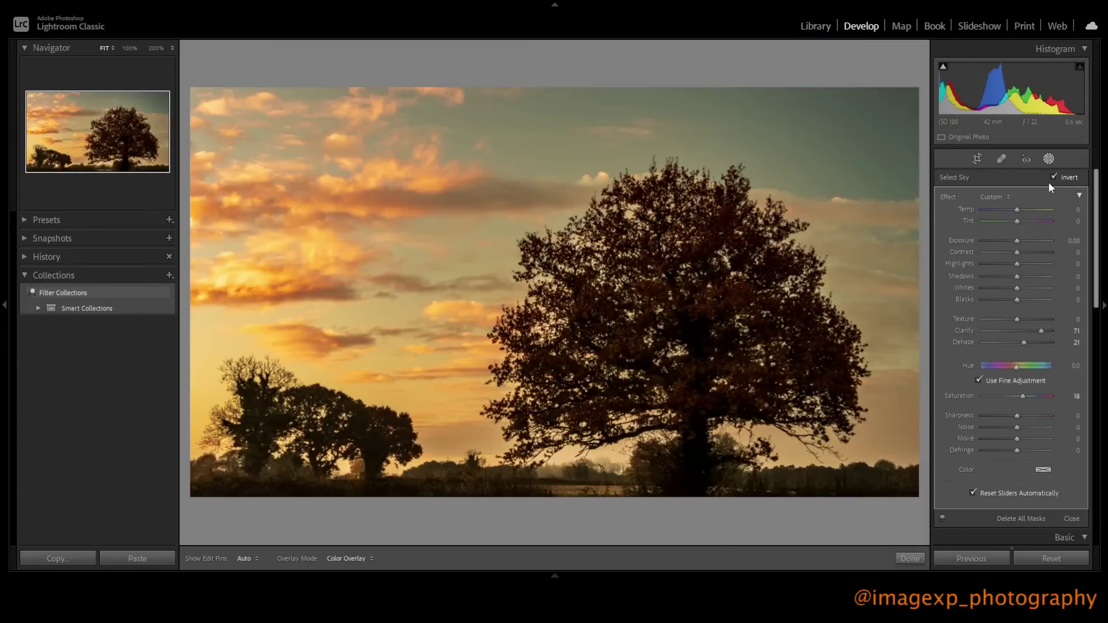
mouse_move(355, 224)
drag(1016, 210, 1026, 211)
drag(1016, 221, 1028, 221)
drag(1017, 242, 1020, 240)
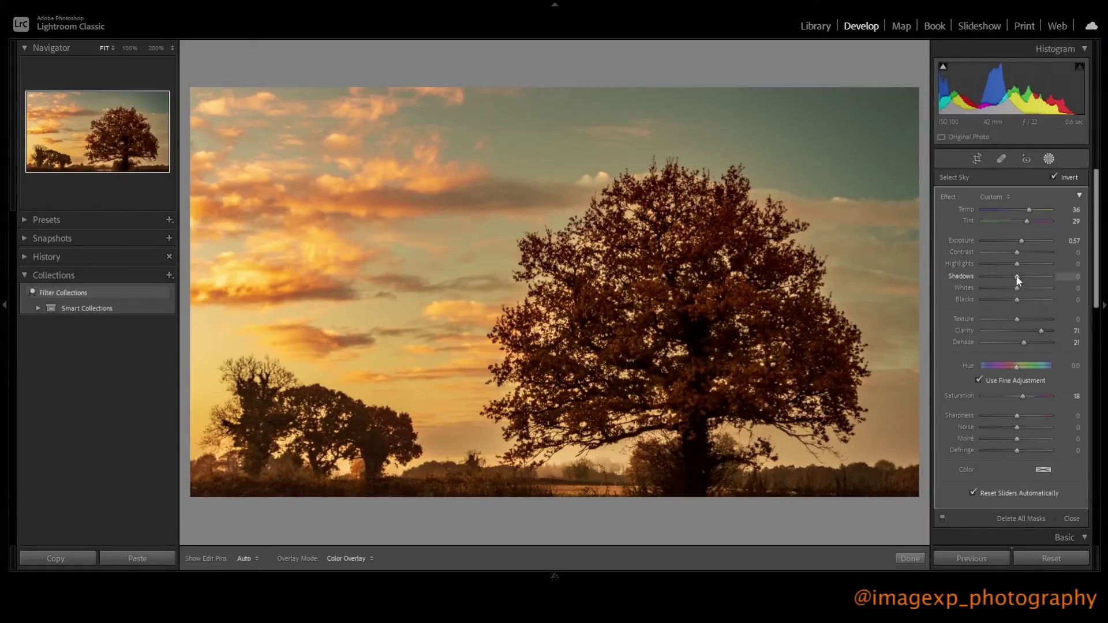
drag(1017, 276, 1011, 301)
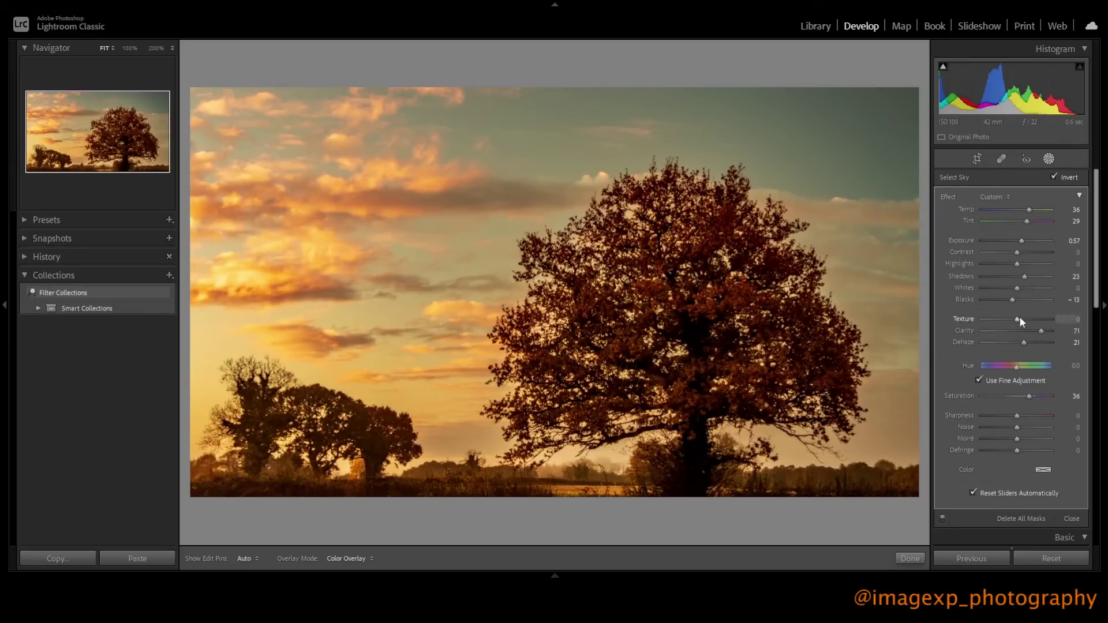
Step: Set the land mask's Texture to 73, Clarity to 48 and shift its Hue slightly left
drag(1023, 322, 1043, 323)
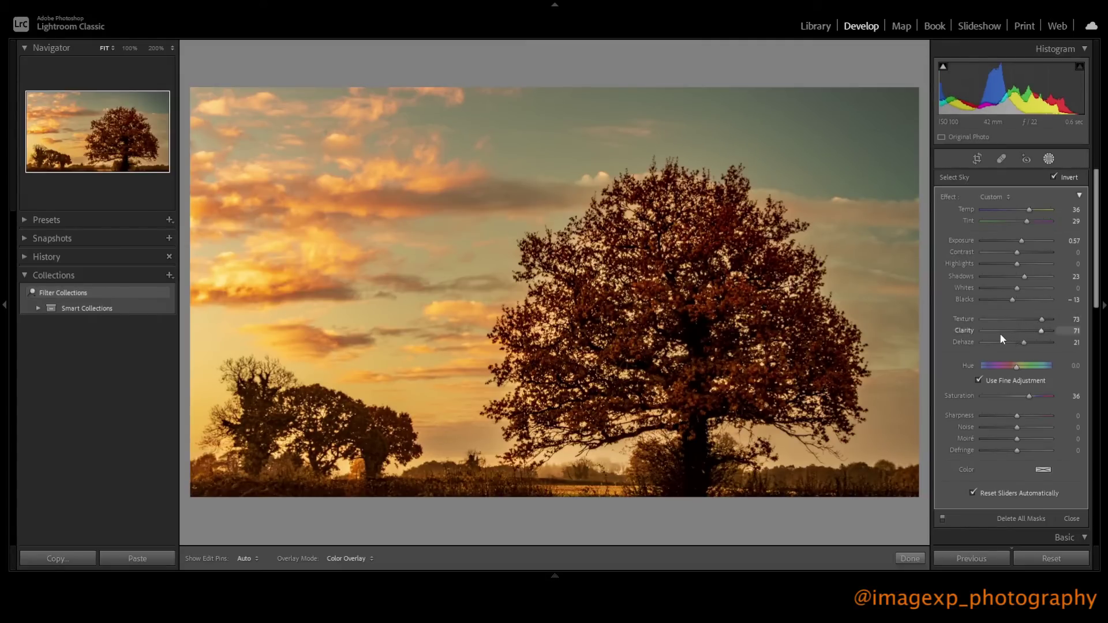
drag(1040, 331, 1034, 336)
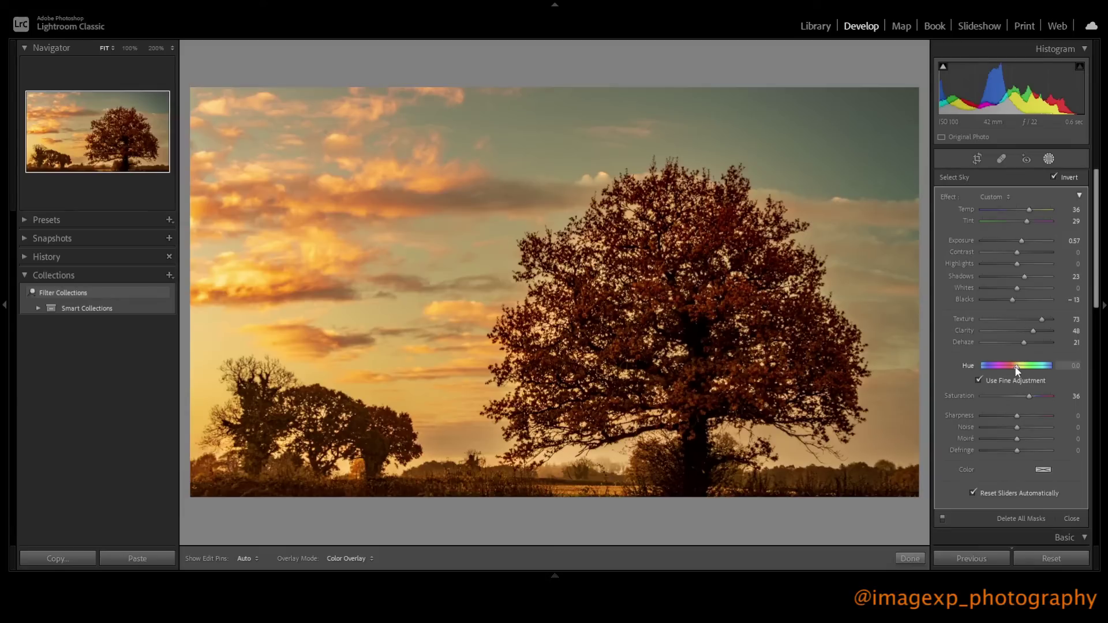
drag(1015, 366, 996, 363)
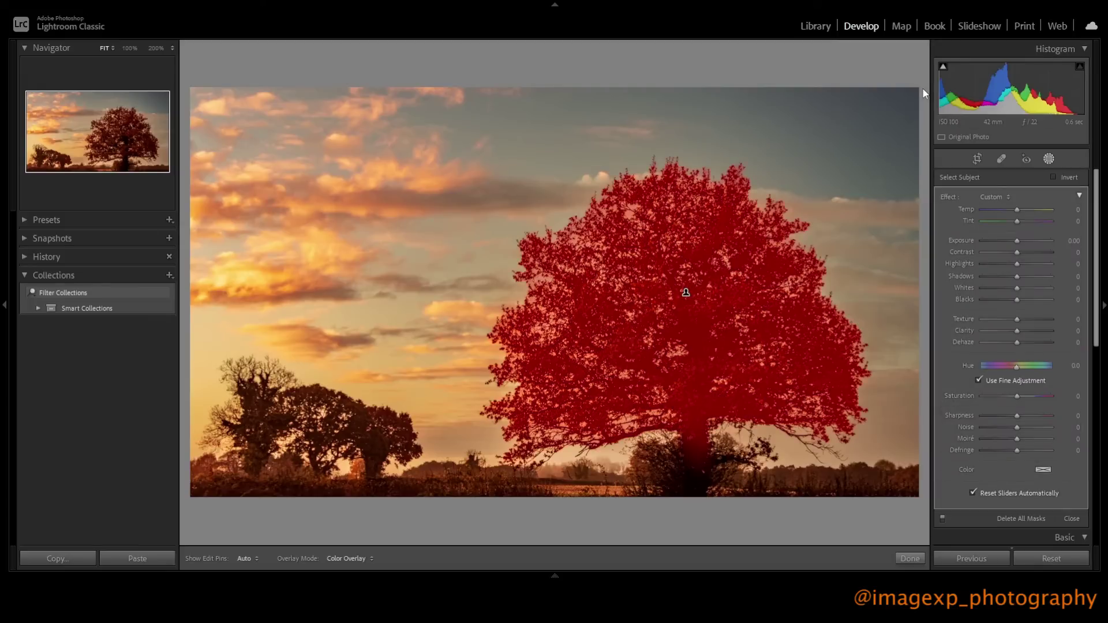
Step: Give the tree subject mask Exposure 0.30 and Hue −1.8
drag(1016, 240, 1019, 246)
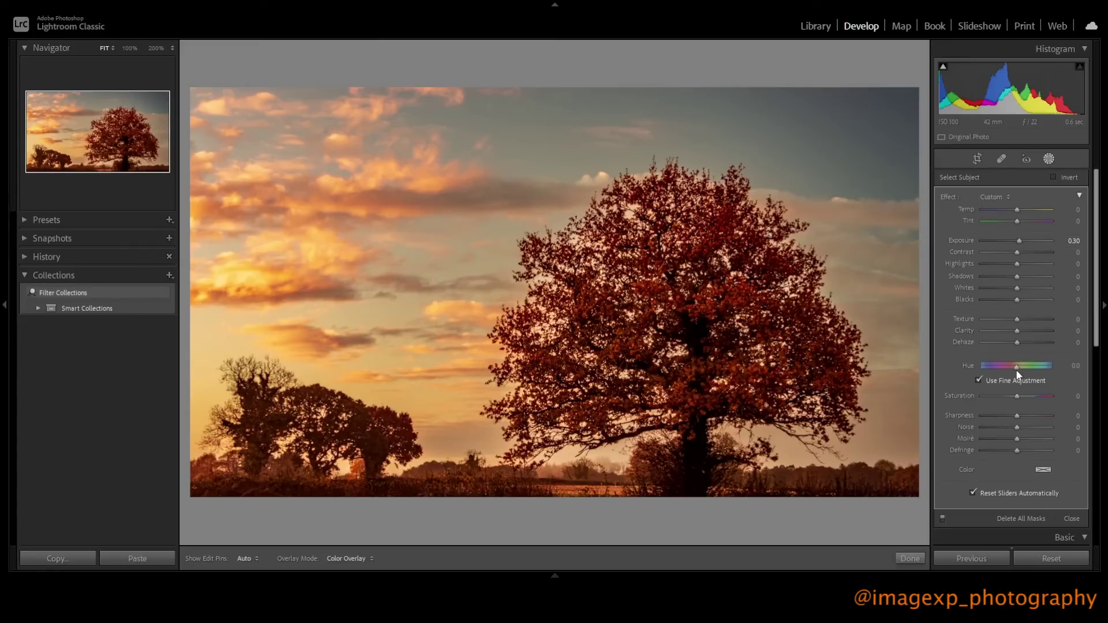
drag(1016, 369, 1010, 367)
drag(1011, 372, 1015, 373)
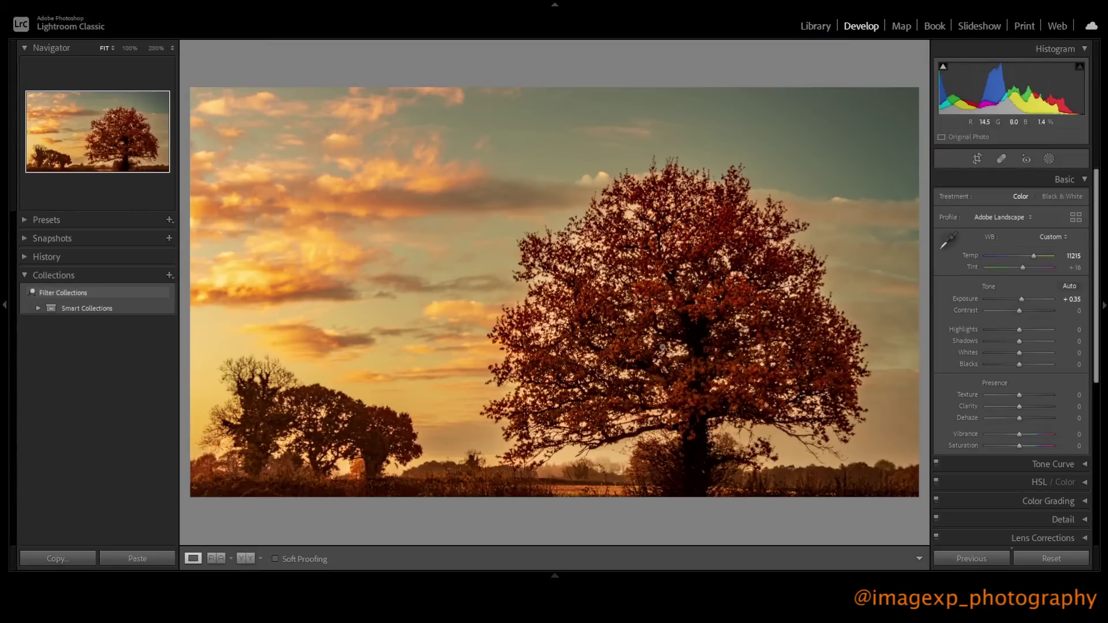
click(1049, 159)
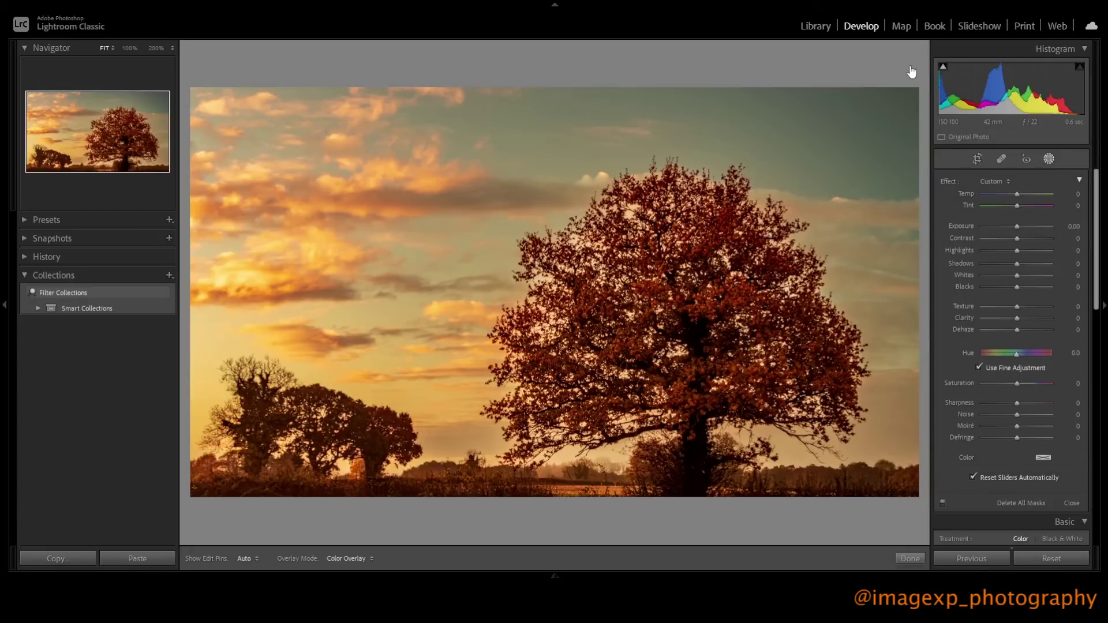
Step: Paint a new brush mask over the left trees and foreground and lower its exposure
key(k)
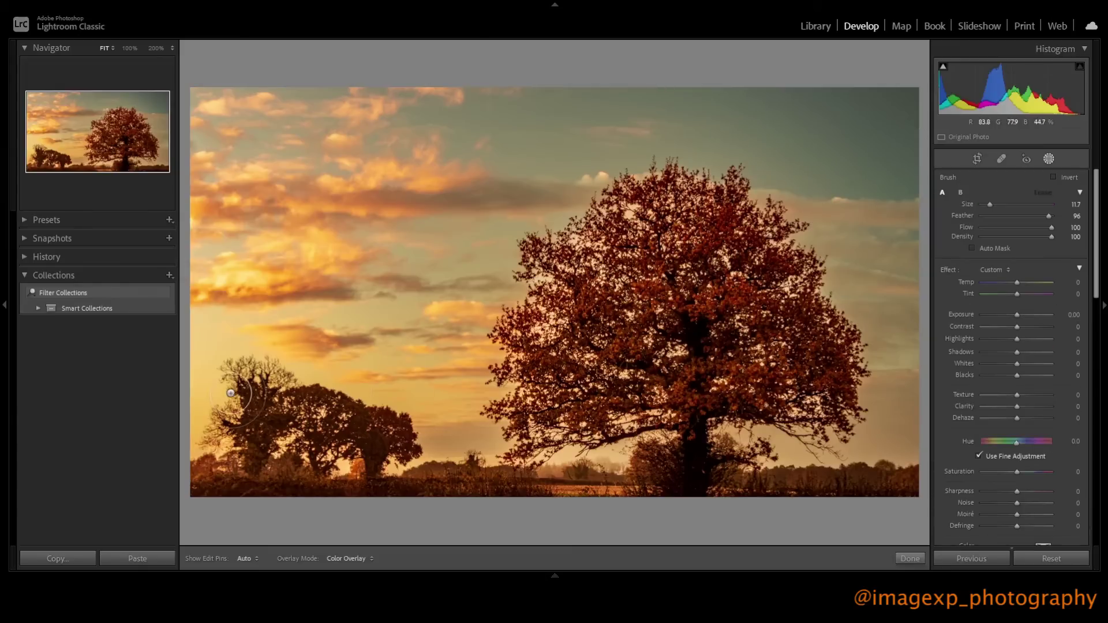
mouse_move(257, 372)
mouse_down()
mouse_move(249, 454)
mouse_move(229, 427)
mouse_move(301, 398)
mouse_move(404, 433)
mouse_move(368, 445)
mouse_move(369, 481)
mouse_move(373, 455)
mouse_move(328, 463)
mouse_move(275, 440)
mouse_move(247, 472)
mouse_move(197, 478)
mouse_move(257, 485)
mouse_move(206, 484)
mouse_move(539, 495)
mouse_up()
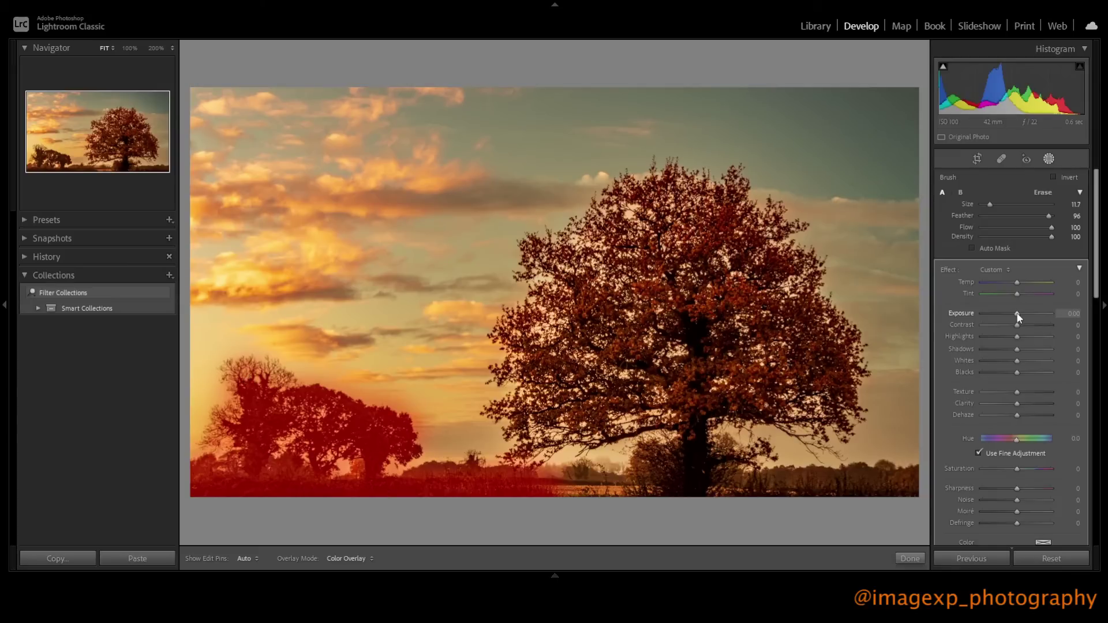
drag(1018, 314, 1015, 316)
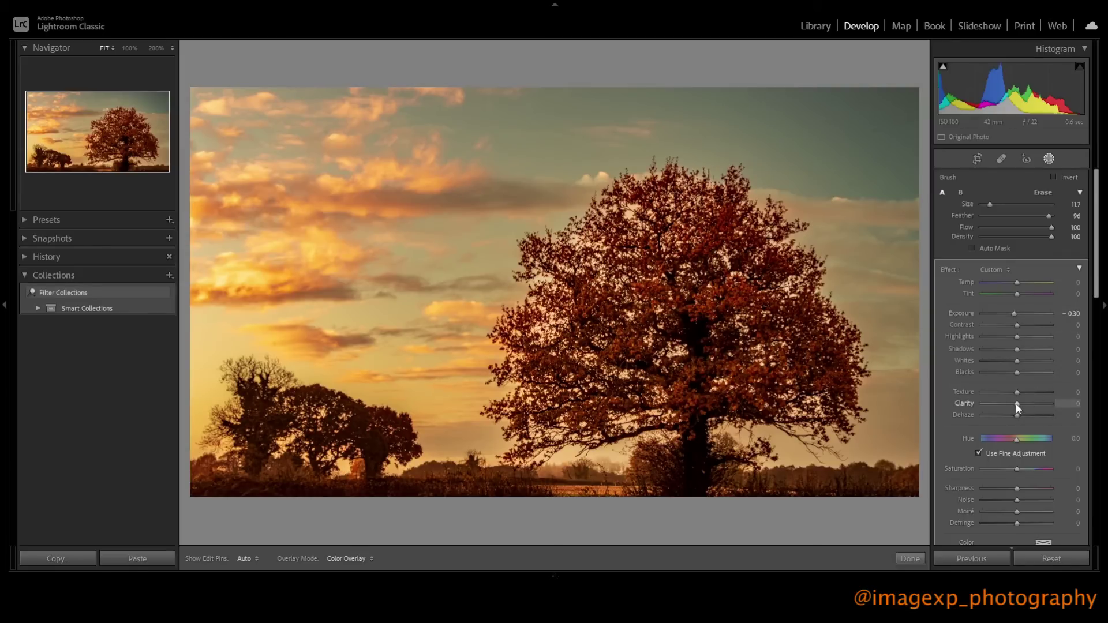
Step: Soften the left-trees brush mask with Clarity −26 and Sharpness −21
drag(1008, 402, 1006, 402)
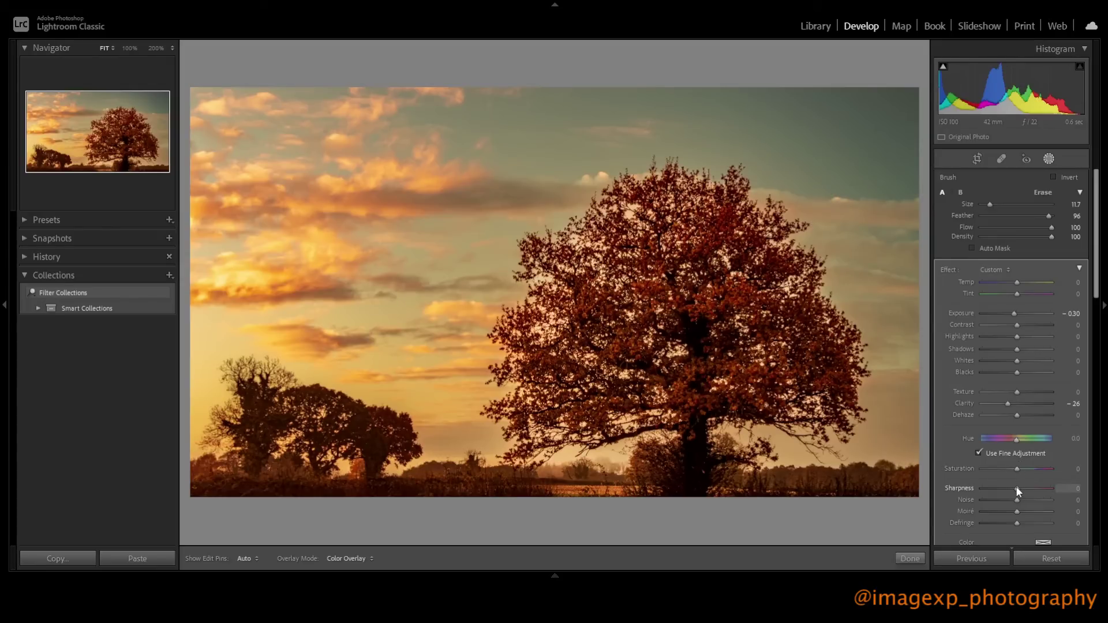
drag(1016, 489, 1006, 488)
mouse_move(1008, 488)
mouse_down()
mouse_move(974, 488)
mouse_move(1049, 499)
mouse_move(1010, 496)
mouse_up()
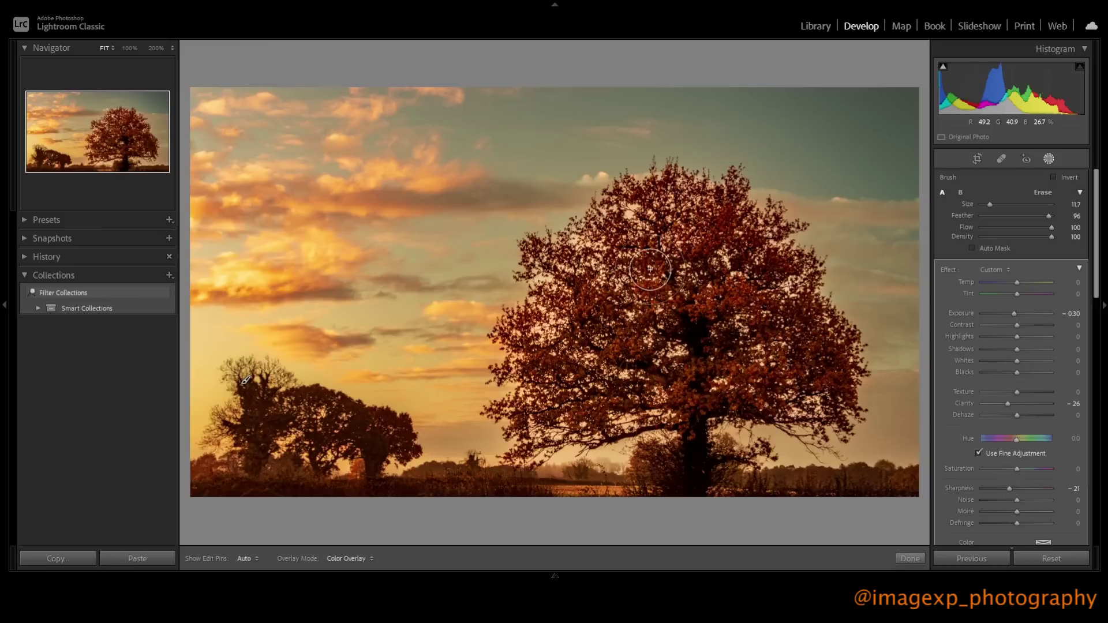
scroll(969, 193, down, 3)
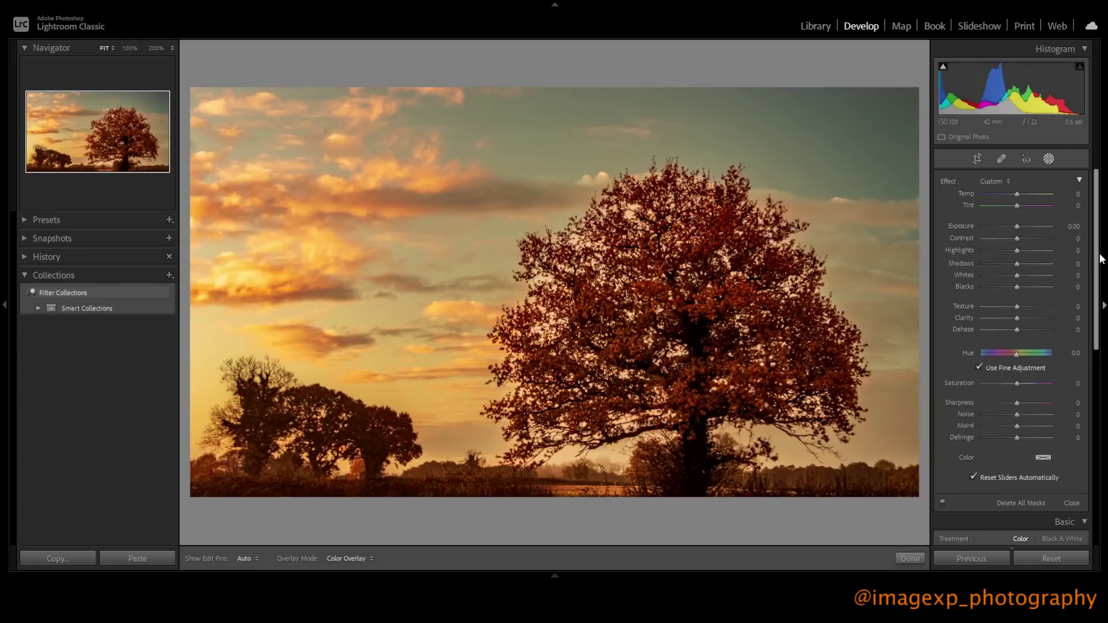
Step: Set the Post-Crop Vignetting Amount to −2 in the Effects panel
drag(1097, 263, 1103, 440)
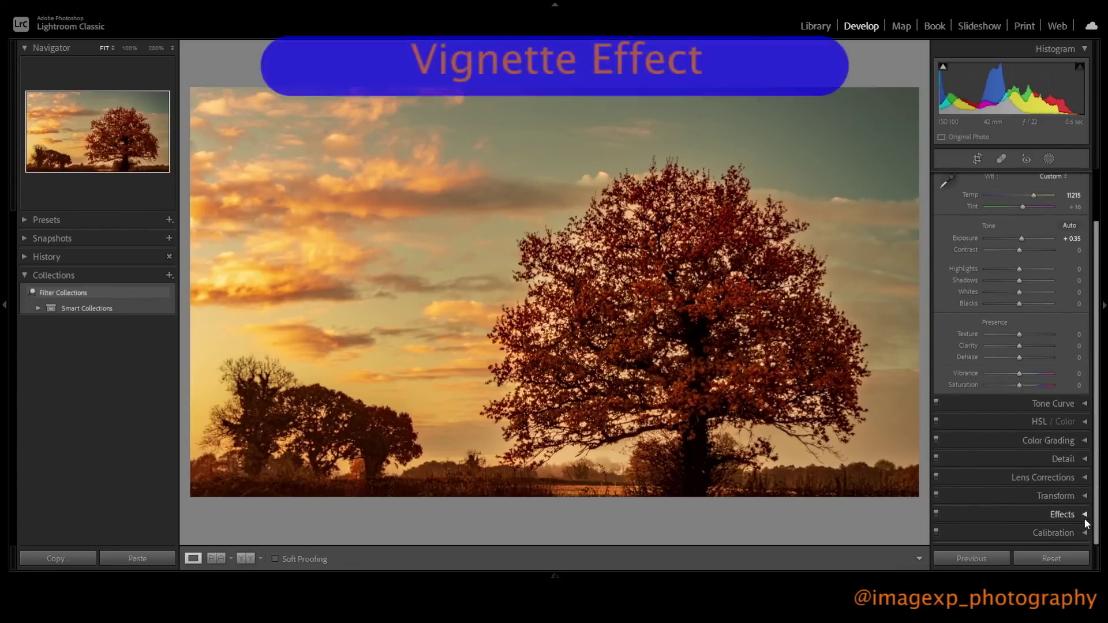
click(1083, 513)
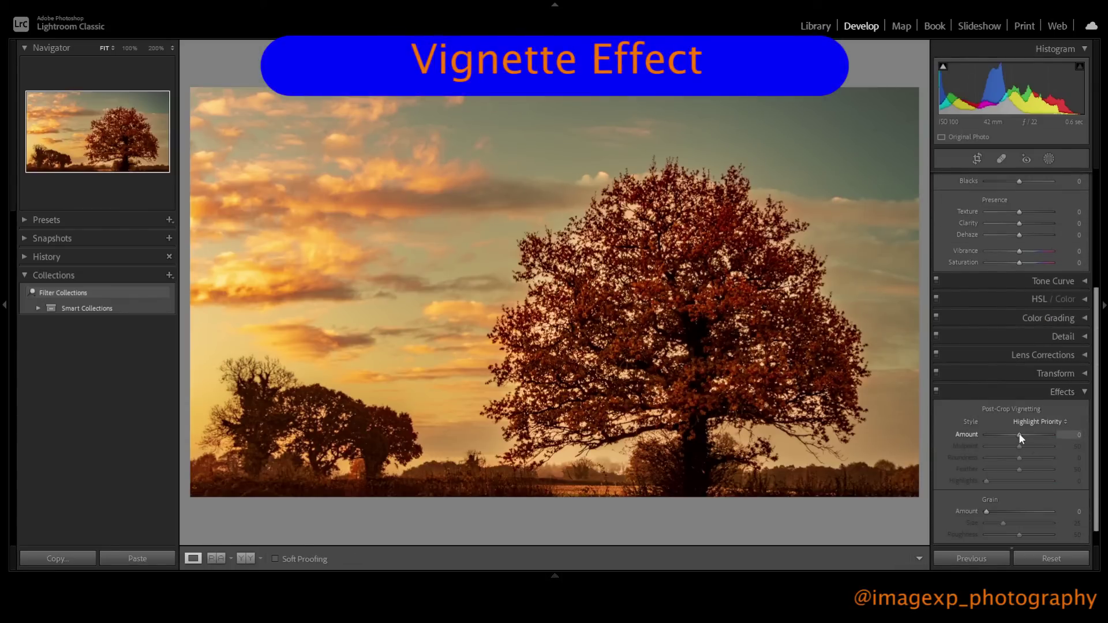
drag(1019, 435, 1019, 435)
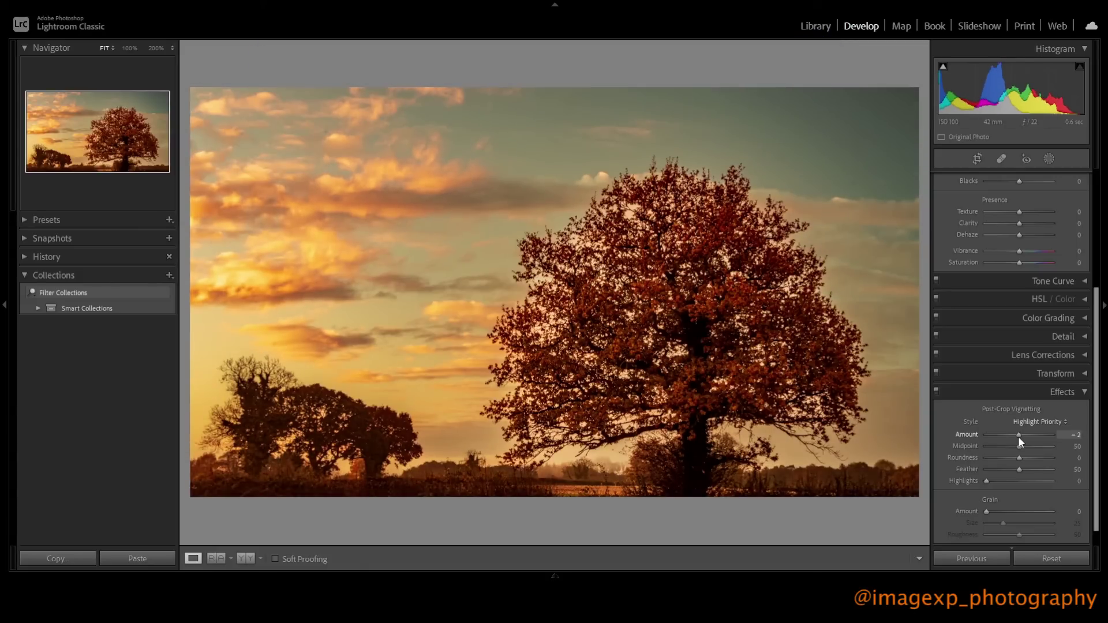
drag(1018, 437, 1016, 436)
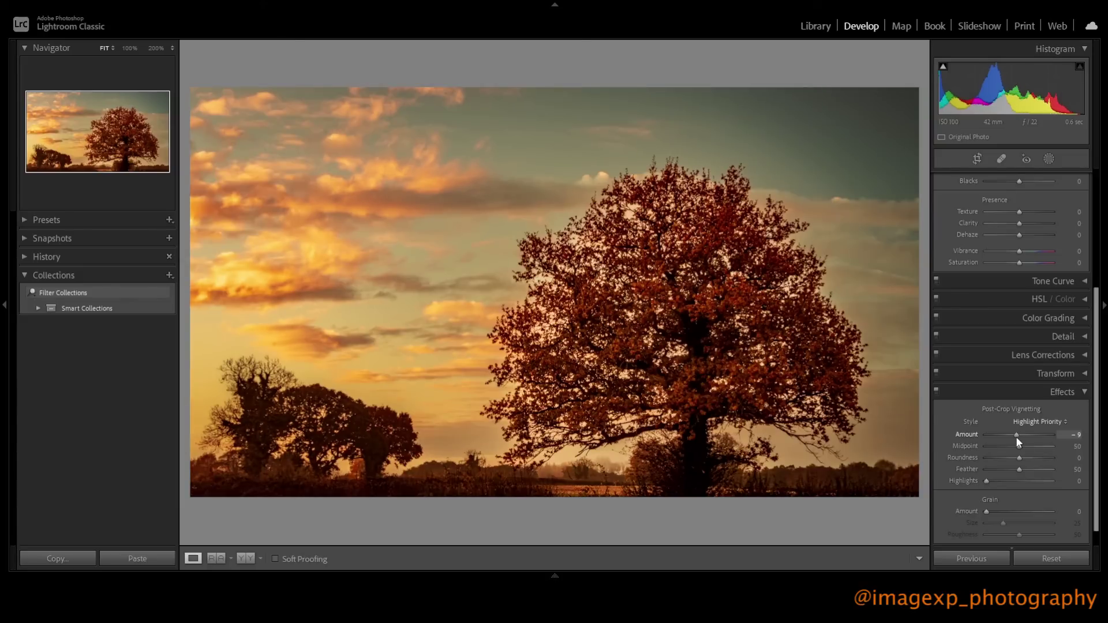
drag(1015, 436, 1019, 437)
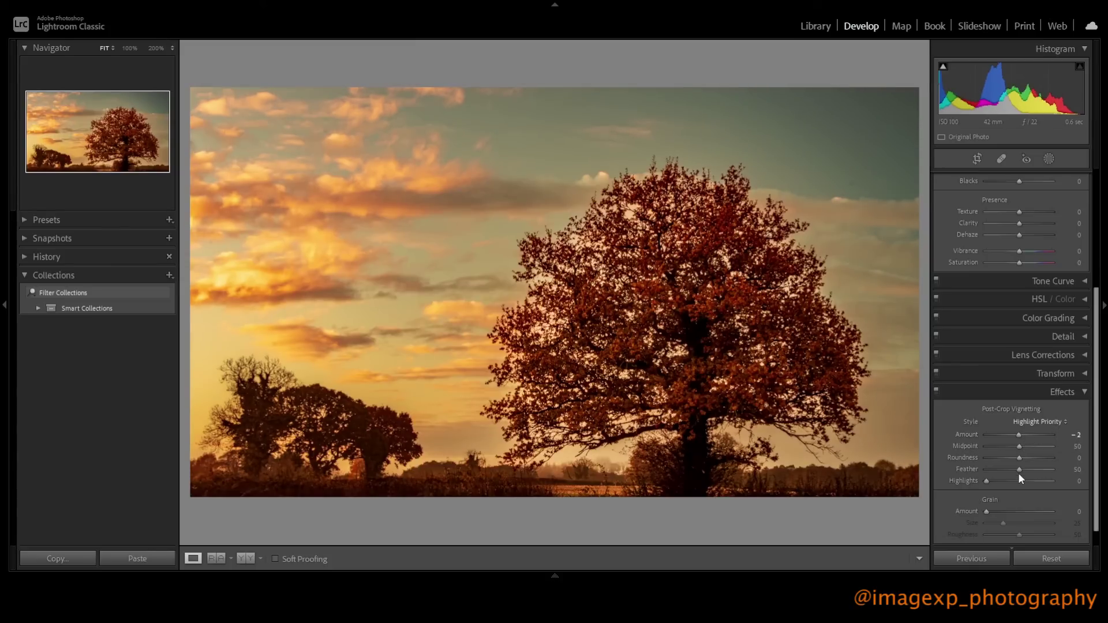
click(971, 392)
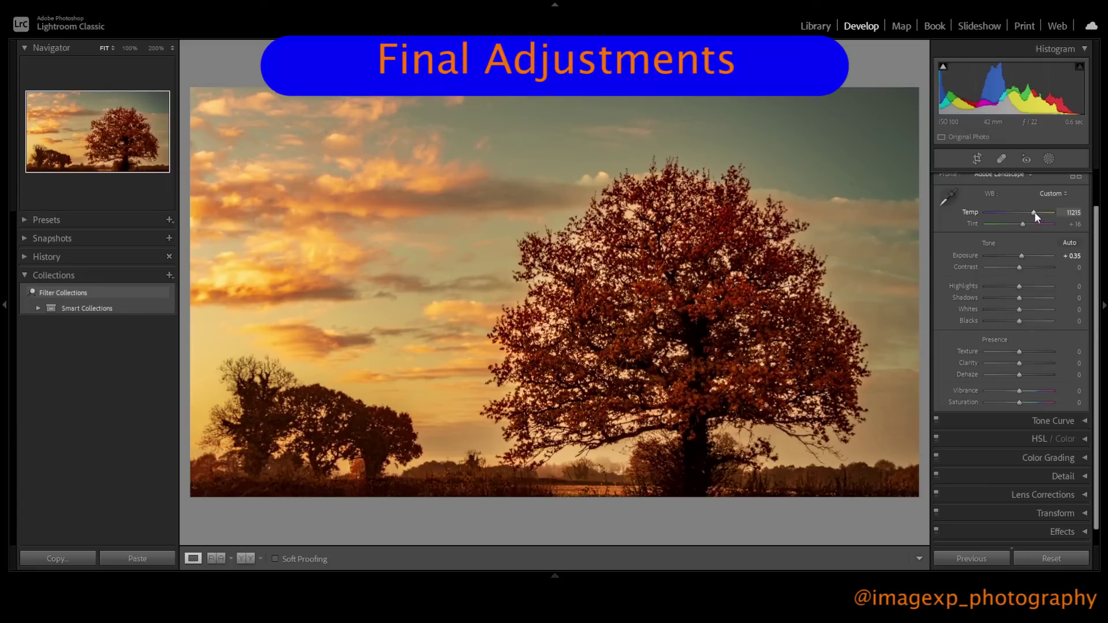
Step: Set the global white balance to Temp 9486 and Tint +26
drag(1034, 214, 1031, 217)
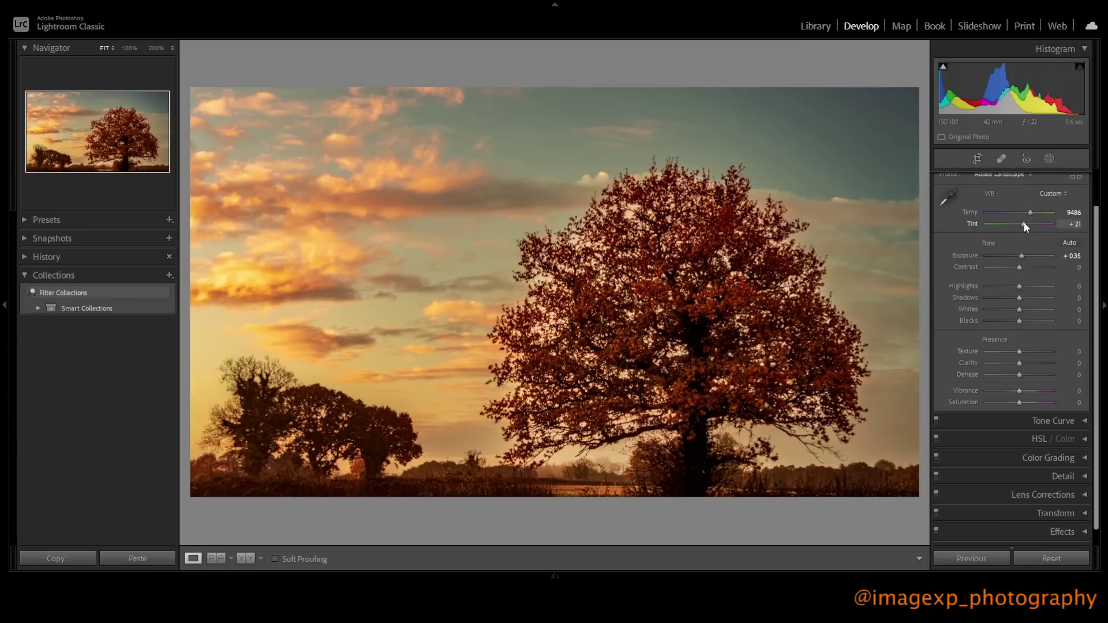
drag(1023, 222, 1024, 223)
Step: Switch to the side-by-side Before/After view with Y
key(y)
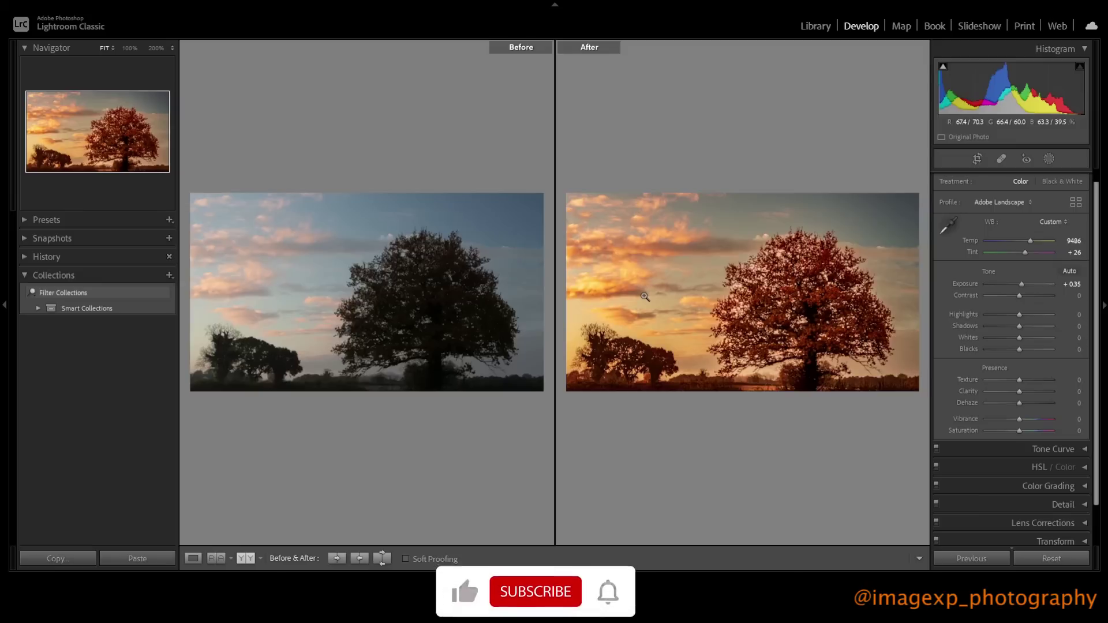